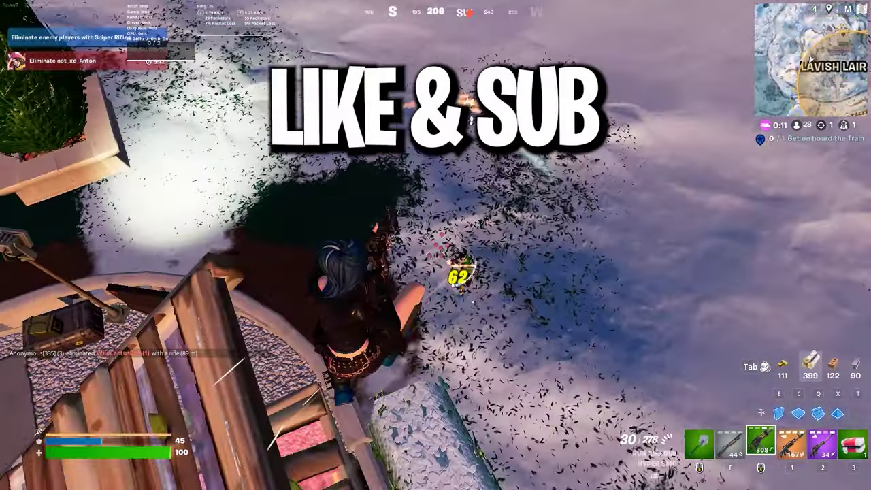
{"action": "left_click", "coordinate": [436, 245]}
{"action": "key", "text": "w"}
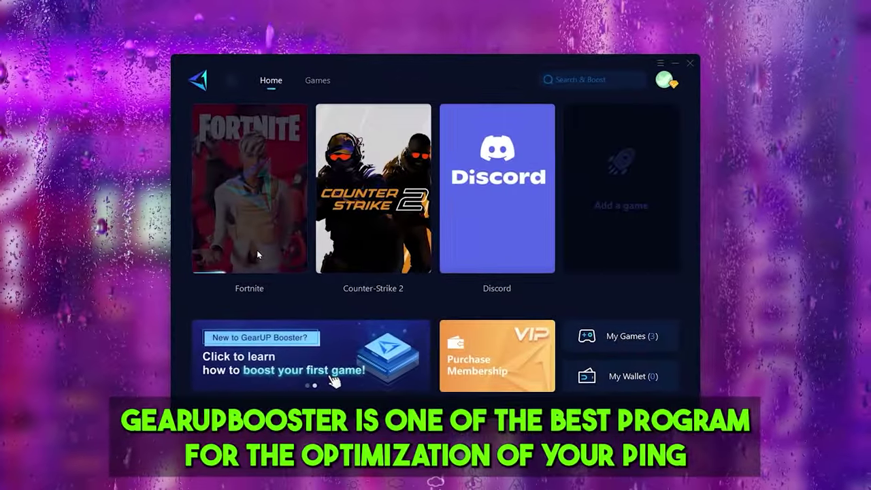
{"action": "left_click", "coordinate": [306, 245]}
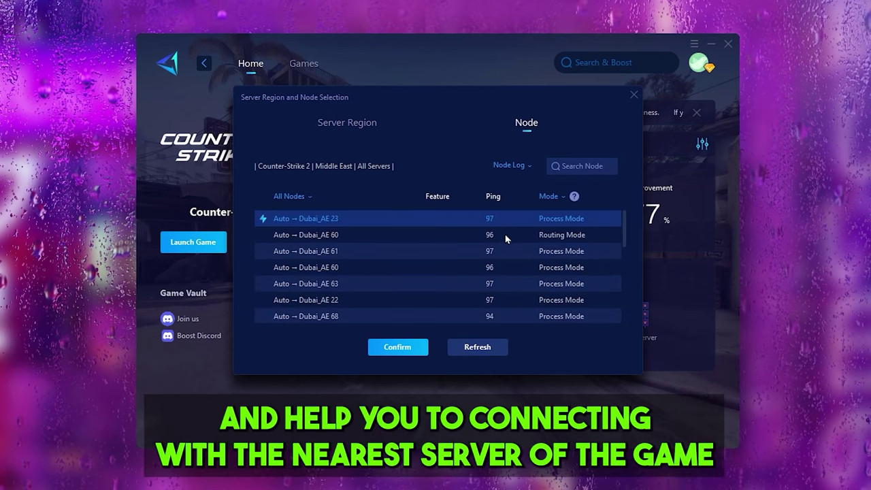
{"action": "scroll", "coordinate": [290, 218], "scroll_direction": "down", "scroll_amount": 10}
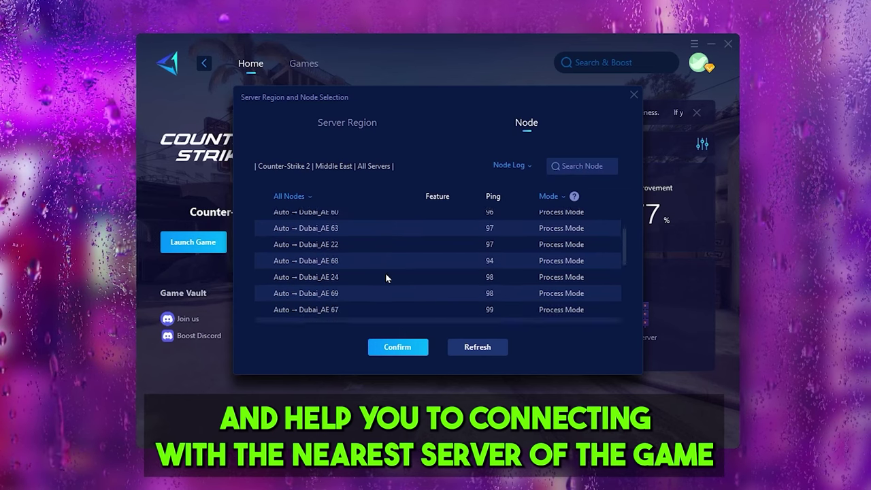
{"action": "scroll", "coordinate": [359, 267], "scroll_direction": "down", "scroll_amount": 5}
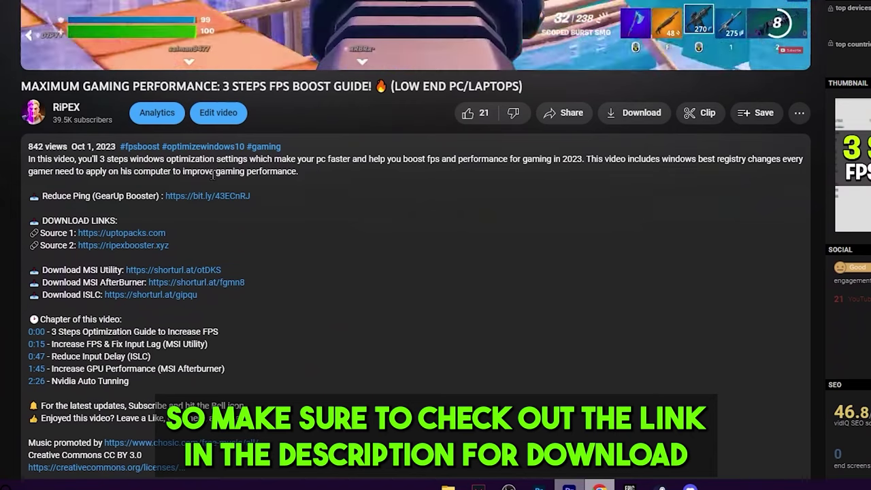
{"action": "left_click", "coordinate": [207, 382]}
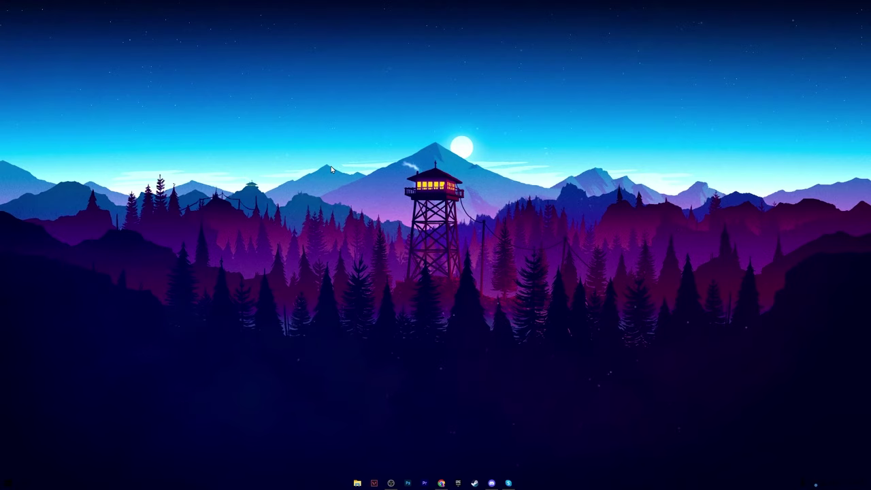
Step: Open System Configuration by running msconfig
{"action": "key", "text": "super+r"}
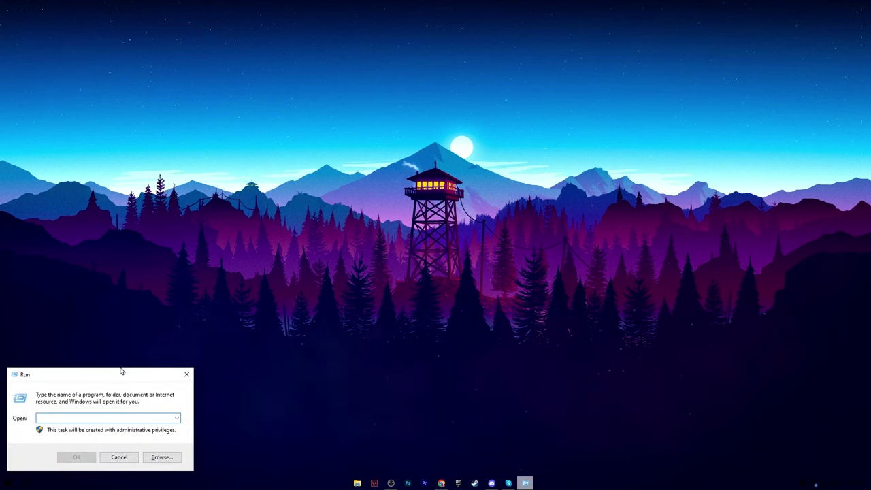
{"action": "left_click_drag", "start_coordinate": [122, 372], "coordinate": [401, 200]}
{"action": "type", "text": "msconfig"}
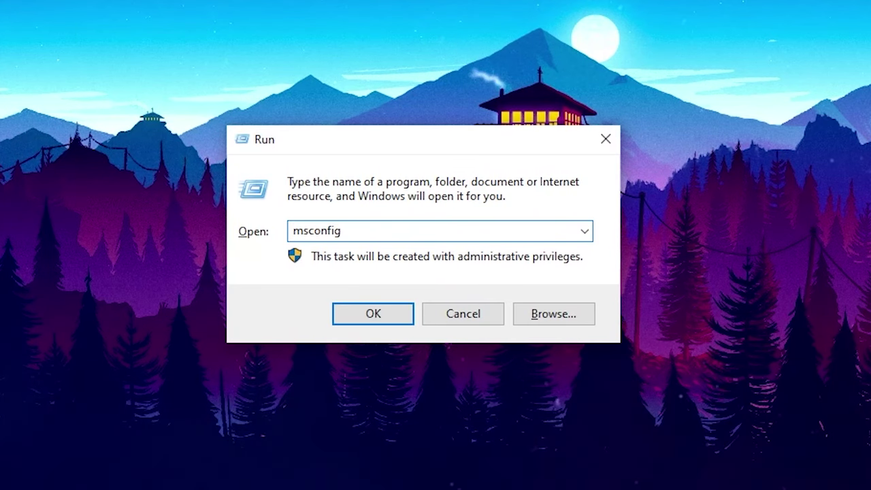
{"action": "key", "text": "Return"}
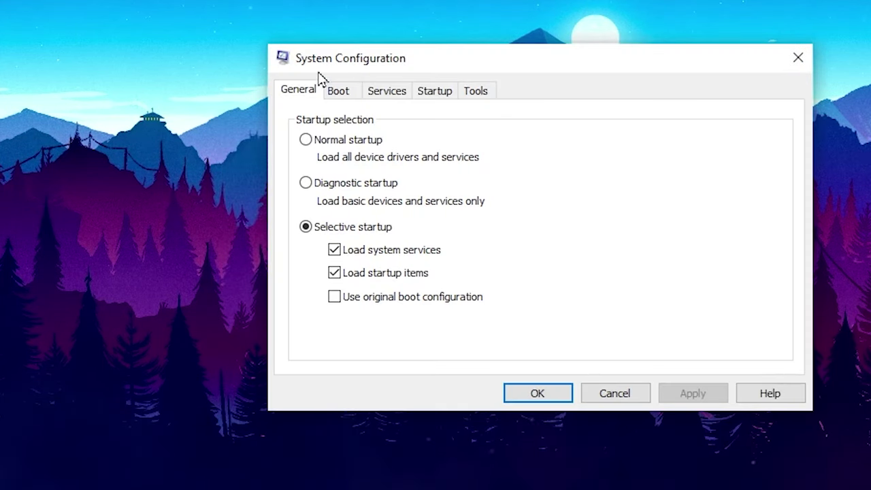
Step: Set the number of processors to 16 in the advanced boot options, apply the change and close System Configuration
{"action": "left_click", "coordinate": [339, 94]}
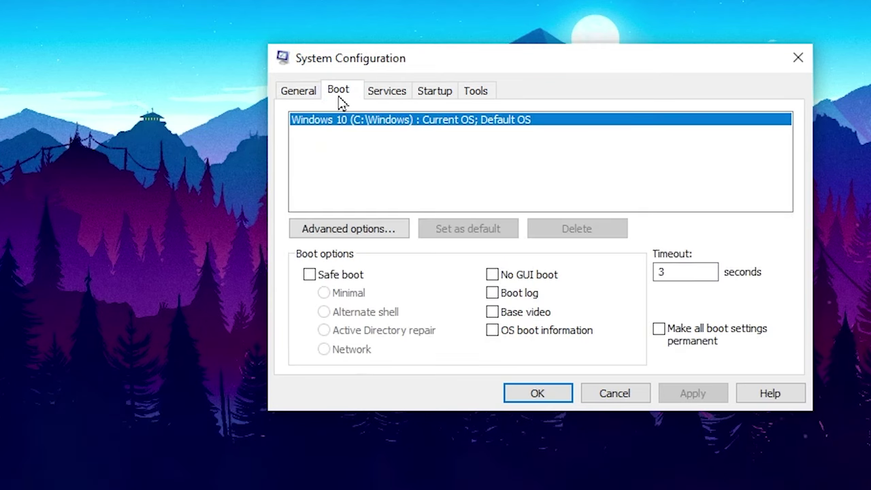
{"action": "left_click", "coordinate": [343, 233]}
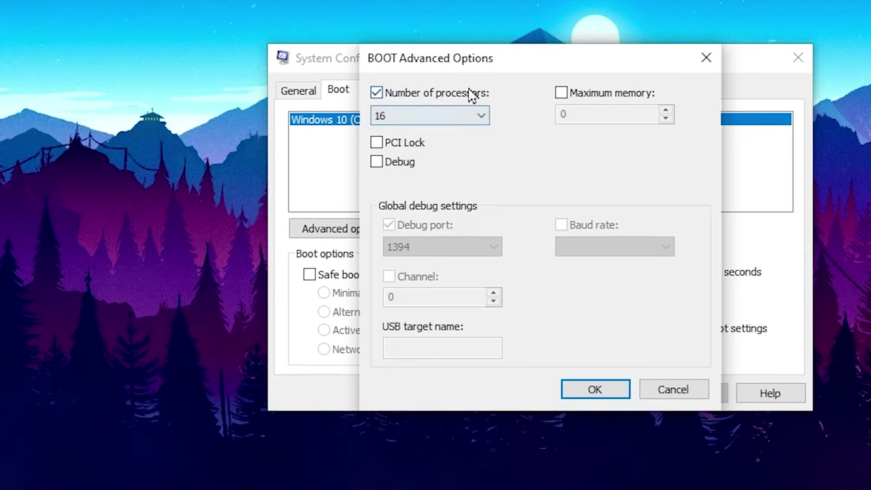
{"action": "left_click", "coordinate": [481, 115]}
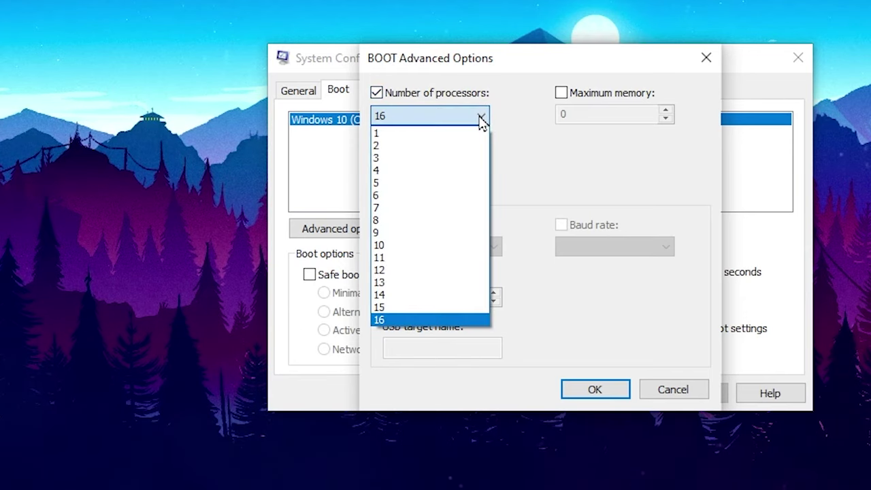
{"action": "left_click", "coordinate": [390, 321]}
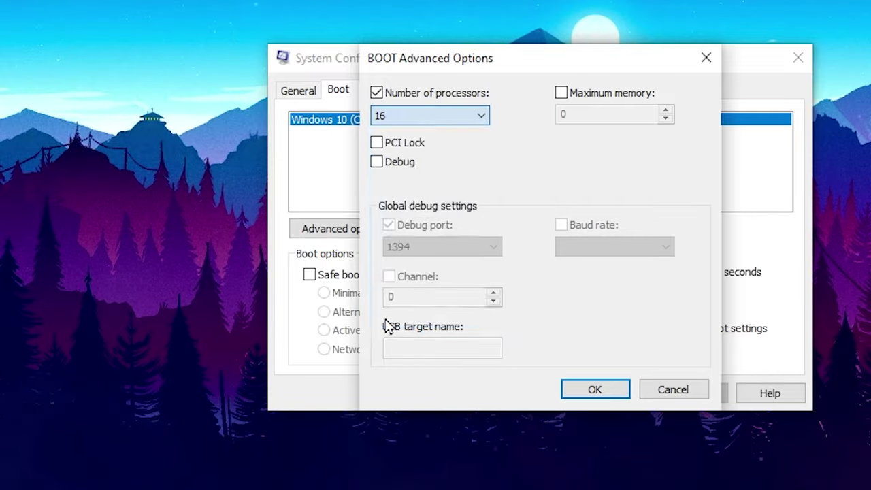
{"action": "left_click", "coordinate": [618, 395]}
{"action": "left_click", "coordinate": [672, 401]}
{"action": "left_click", "coordinate": [536, 398]}
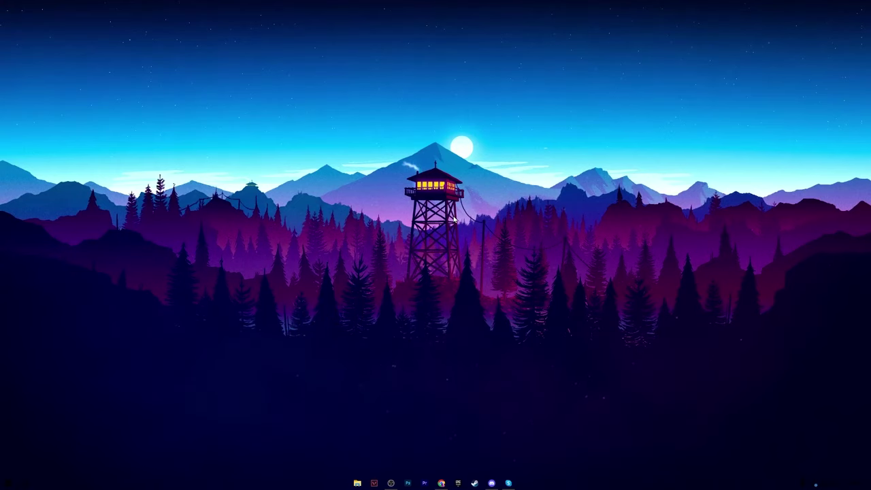
Step: Open the Local Group Policy Editor by running gpedit.msc
{"action": "key", "text": "super+r"}
{"action": "left_click_drag", "start_coordinate": [121, 374], "coordinate": [447, 171]}
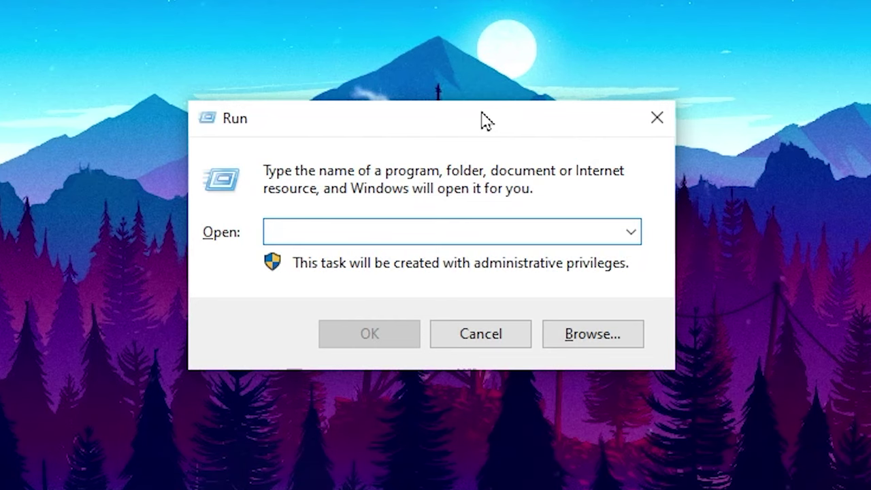
{"action": "type", "text": "gpedit."}
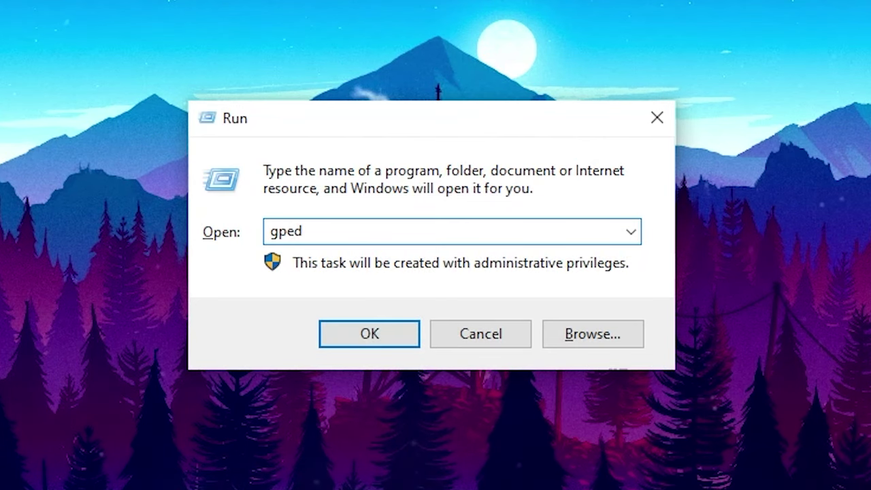
{"action": "type", "text": "msc"}
{"action": "key", "text": "Return"}
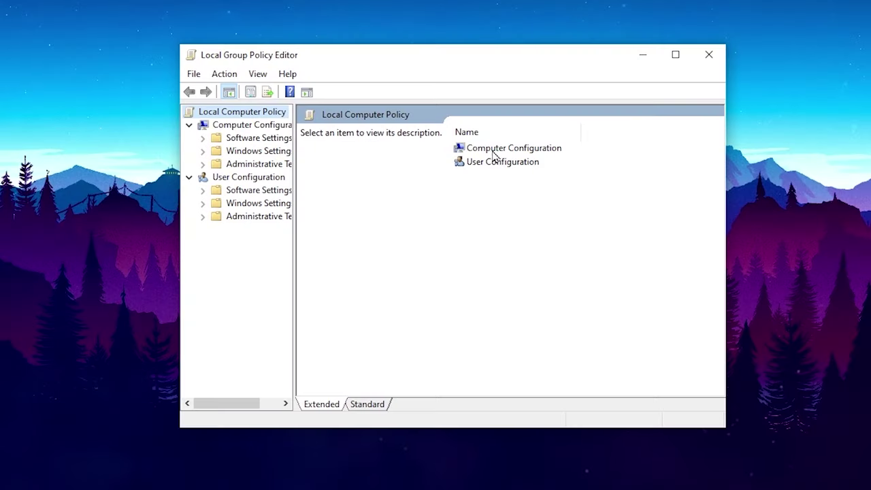
Step: Navigate to the Power Throttling Settings under Computer Configuration, Administrative Templates, System, Power Management
{"action": "double_click", "coordinate": [500, 177]}
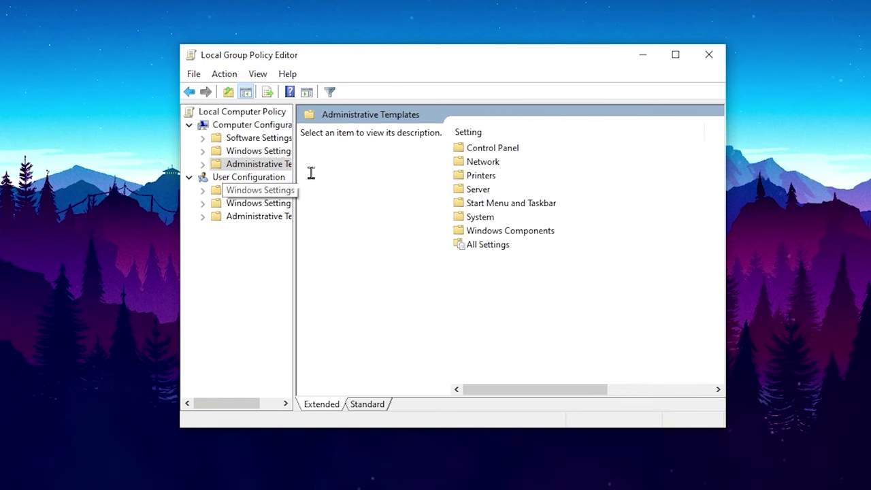
{"action": "left_click", "coordinate": [479, 218]}
{"action": "double_click", "coordinate": [480, 221]}
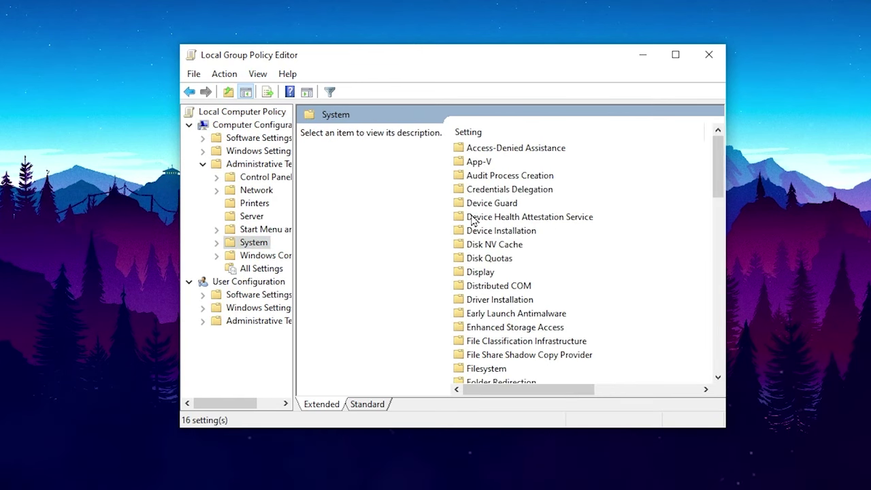
{"action": "scroll", "coordinate": [473, 221], "scroll_direction": "down", "scroll_amount": 7}
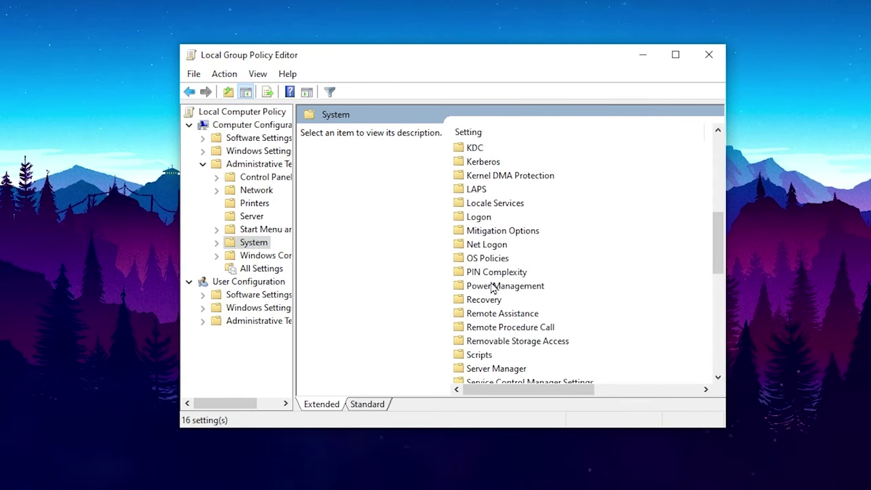
{"action": "left_click", "coordinate": [494, 287]}
{"action": "double_click", "coordinate": [494, 287]}
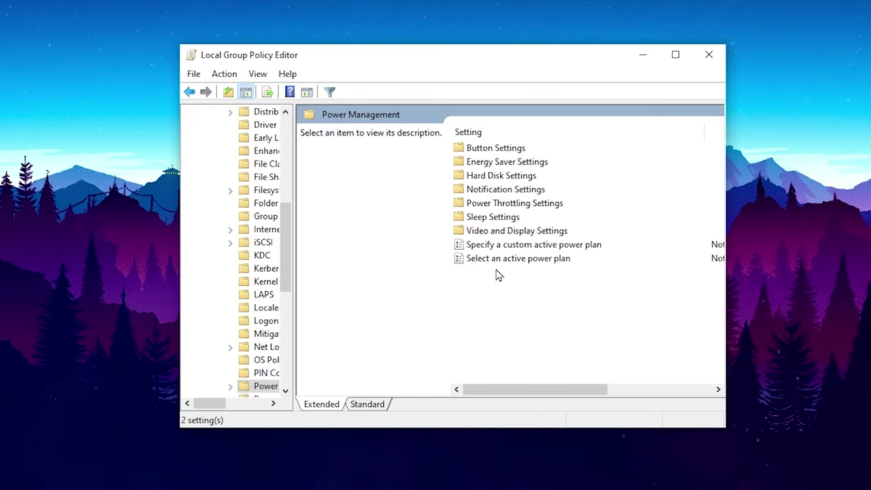
{"action": "double_click", "coordinate": [517, 204]}
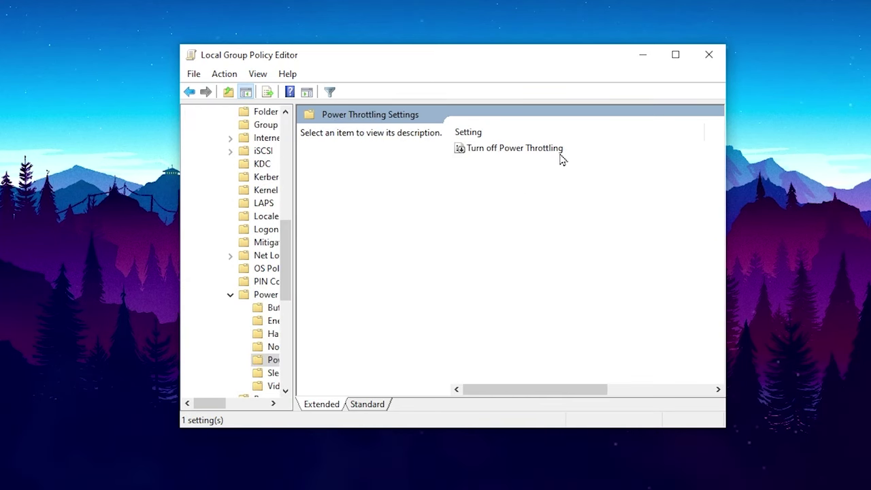
Step: Set the Turn off Power Throttling policy to Enabled and close the policy editor
{"action": "double_click", "coordinate": [527, 153]}
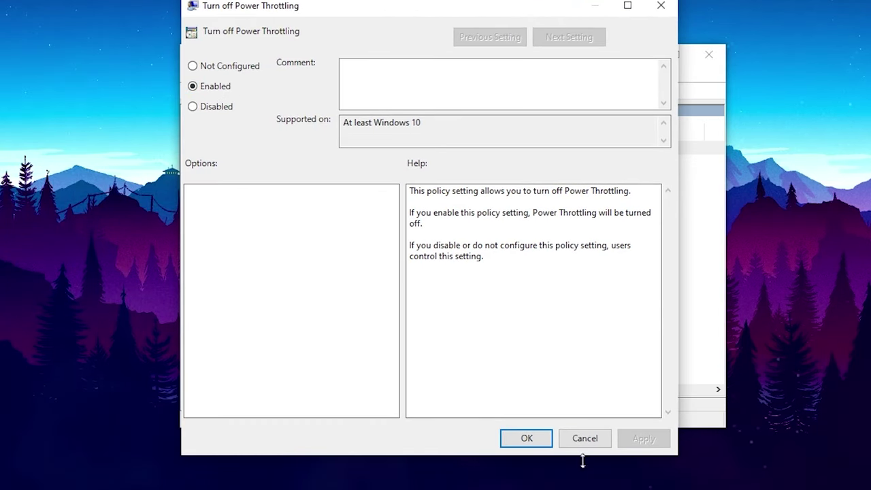
{"action": "left_click", "coordinate": [527, 438]}
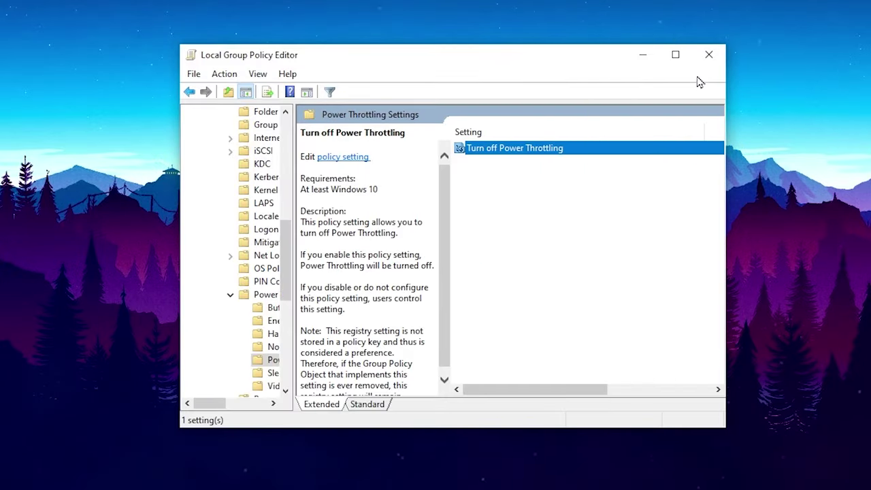
{"action": "left_click", "coordinate": [710, 59]}
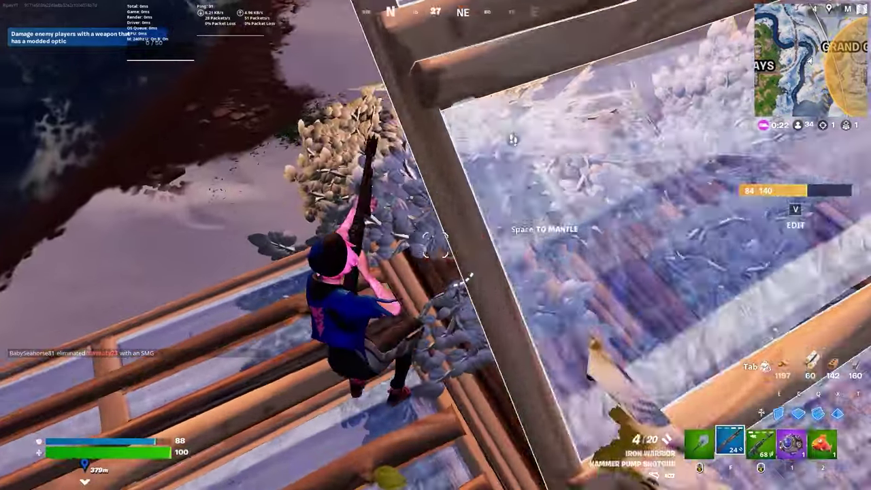
{"action": "key", "text": "f"}
{"action": "key", "text": "r"}
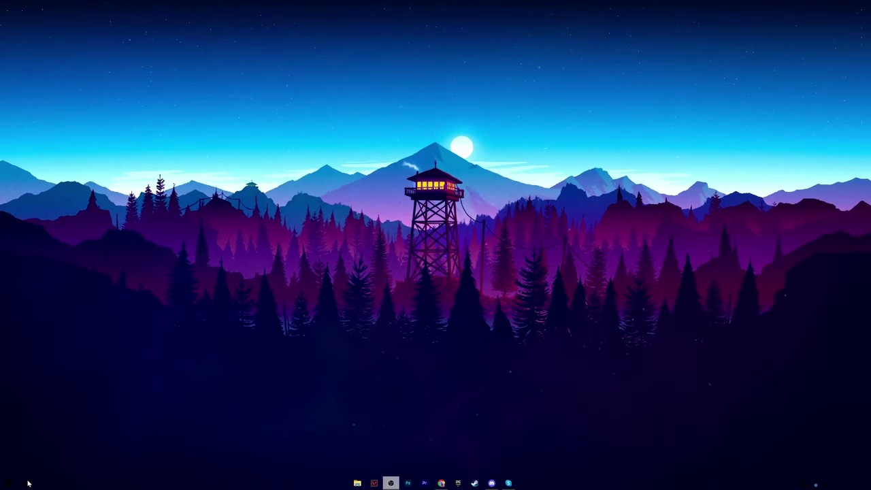
Step: Find Performance Monitor through the Windows search and open it
{"action": "left_click", "coordinate": [29, 483]}
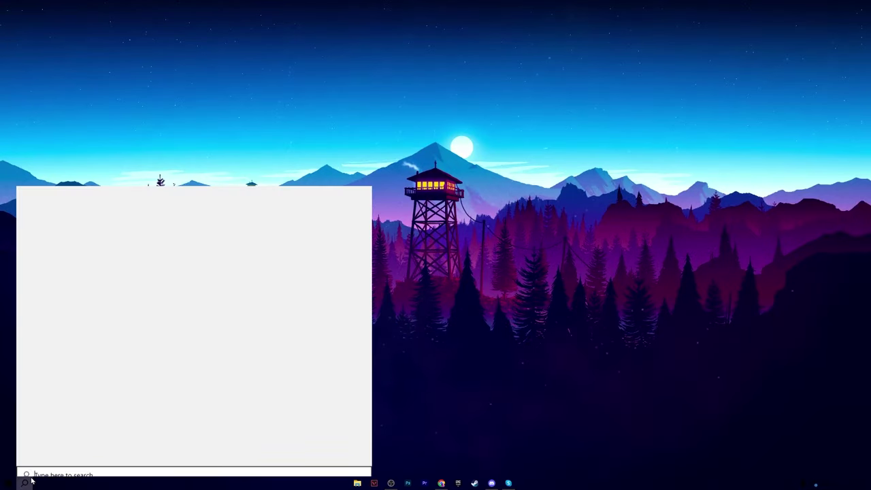
{"action": "type", "text": "perfo"}
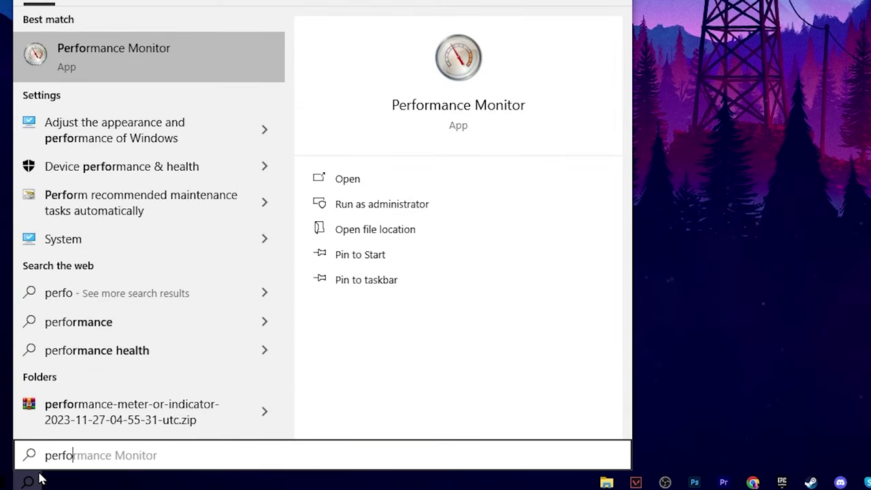
{"action": "left_click", "coordinate": [109, 55]}
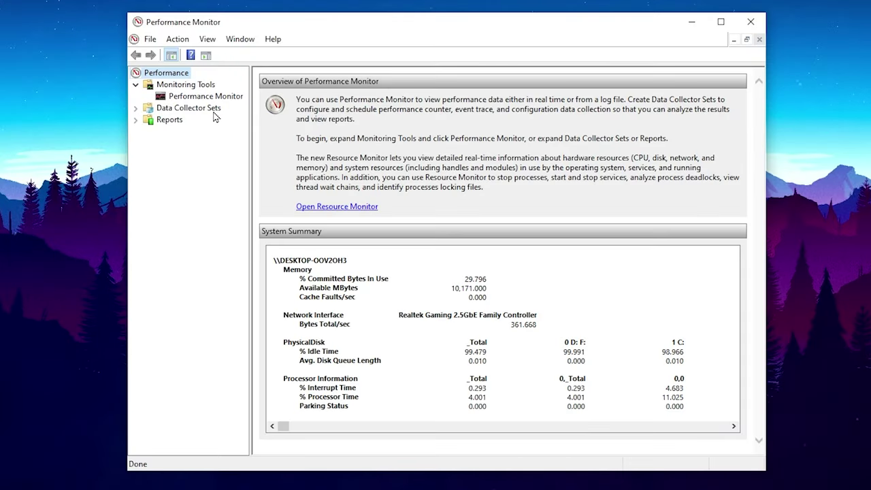
Step: Start a new data collector set in the User Defined group of Data Collector Sets
{"action": "left_click", "coordinate": [136, 108]}
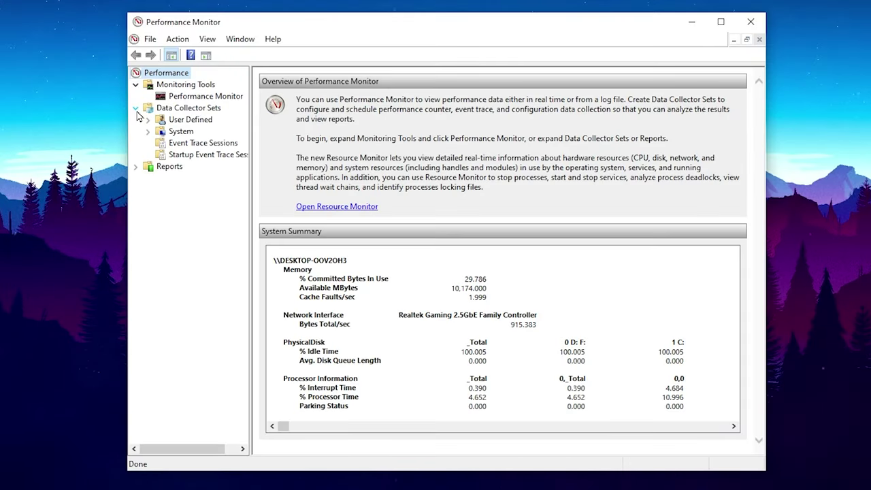
{"action": "left_click", "coordinate": [190, 121]}
{"action": "right_click", "coordinate": [190, 124]}
{"action": "mouse_move", "coordinate": [243, 130]}
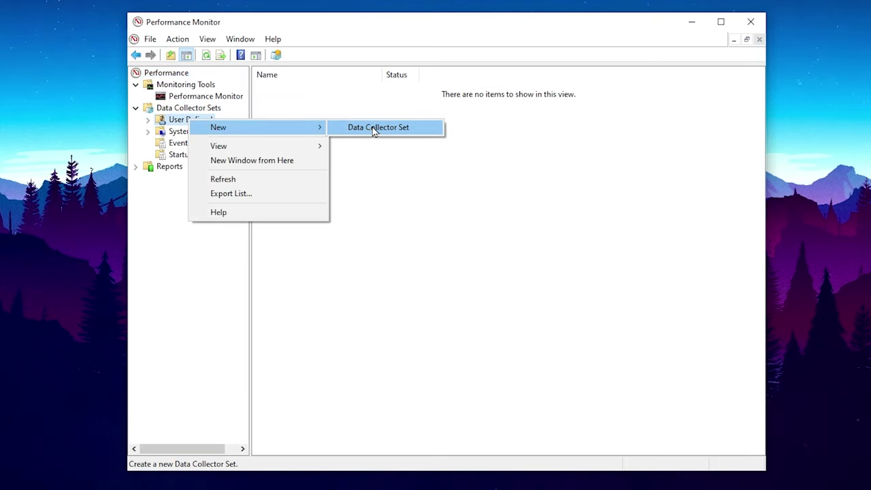
{"action": "left_click", "coordinate": [399, 132]}
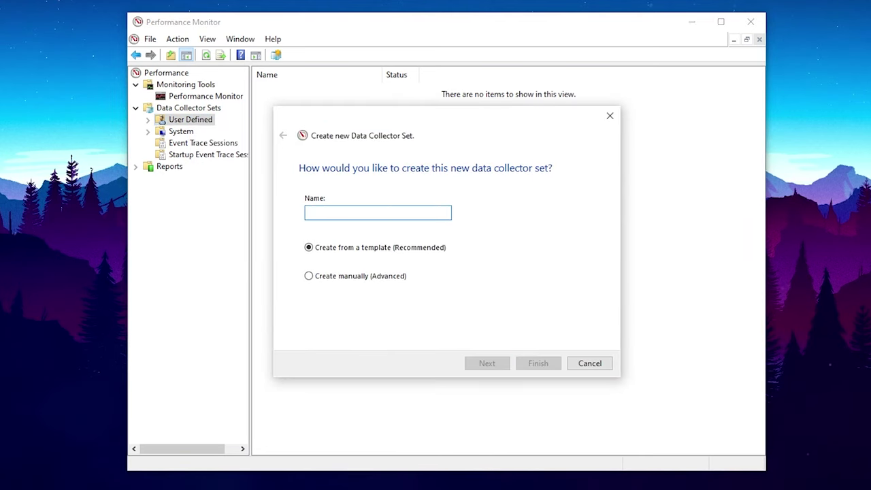
Step: Name the data collector set CPU, choose manual creation, and include performance counter data logs
{"action": "type", "text": "CPU"}
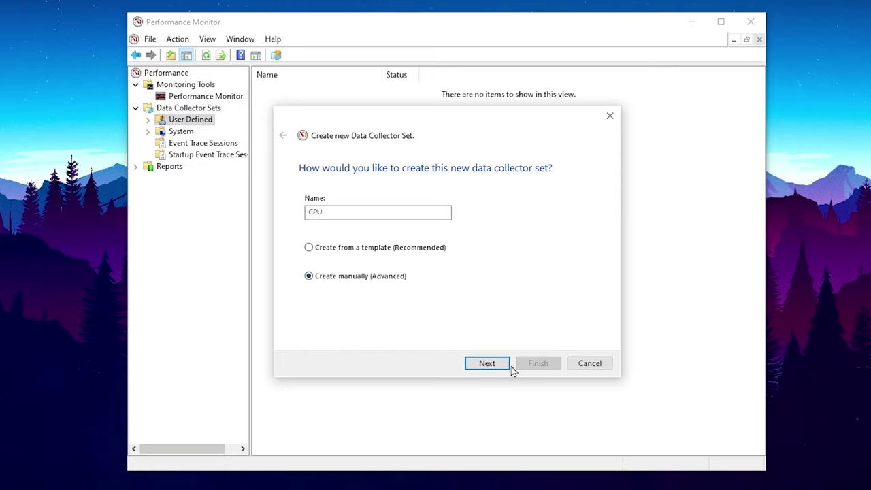
{"action": "left_click", "coordinate": [484, 367]}
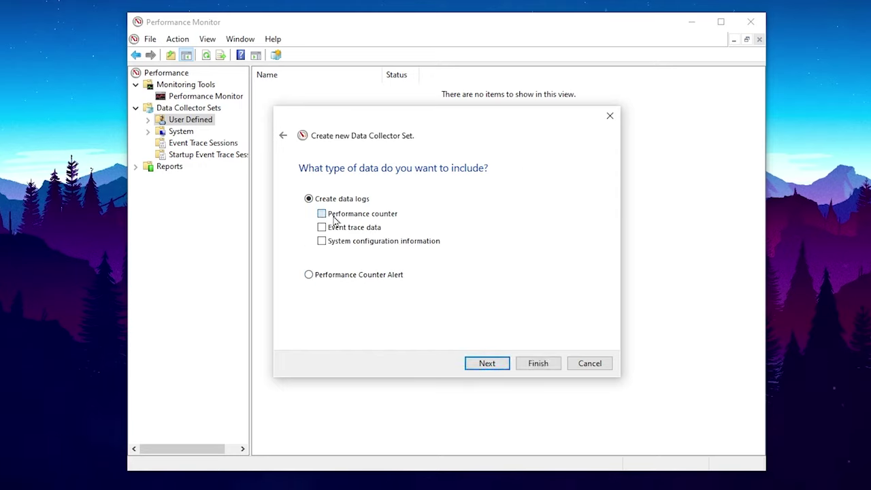
{"action": "left_click", "coordinate": [488, 365]}
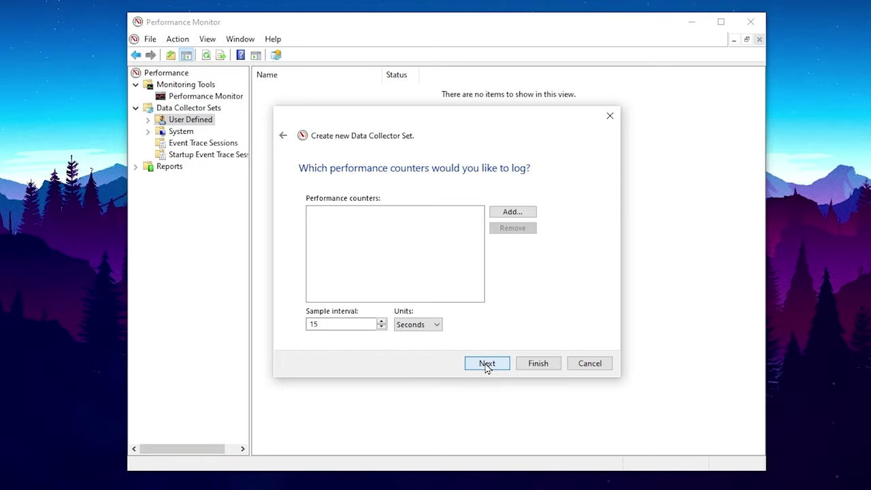
Step: Add the Processor counters for instance 15 to the CPU data collector set's performance log
{"action": "left_click", "coordinate": [513, 214]}
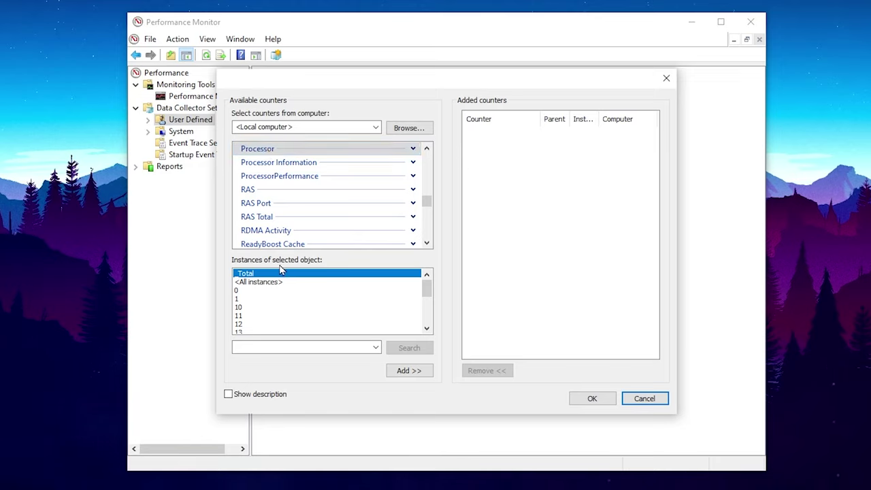
{"action": "scroll", "coordinate": [306, 306], "scroll_direction": "down", "scroll_amount": 4}
{"action": "scroll", "coordinate": [286, 317], "scroll_direction": "up", "scroll_amount": 1}
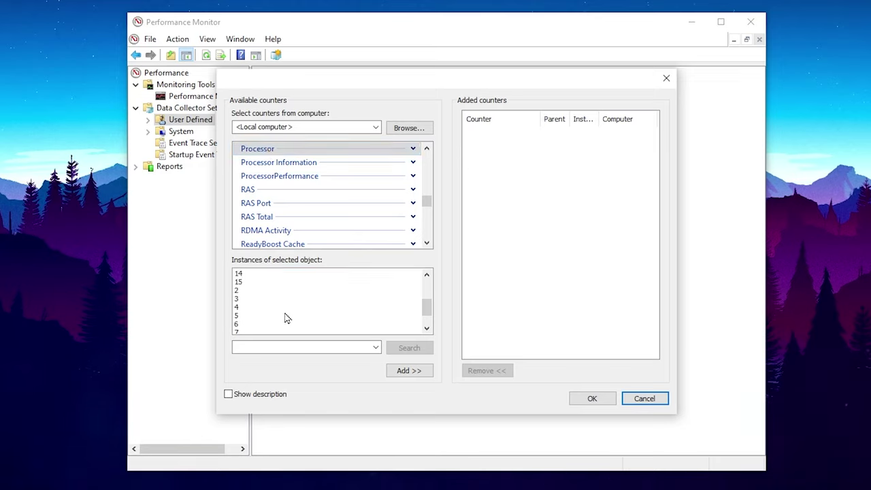
{"action": "scroll", "coordinate": [314, 299], "scroll_direction": "up", "scroll_amount": 3}
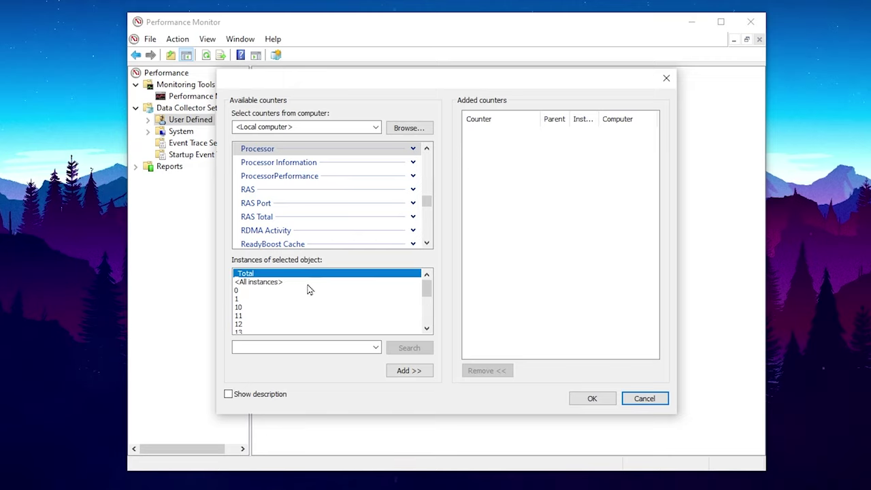
{"action": "scroll", "coordinate": [310, 299], "scroll_direction": "down", "scroll_amount": 2}
{"action": "left_click", "coordinate": [240, 299]}
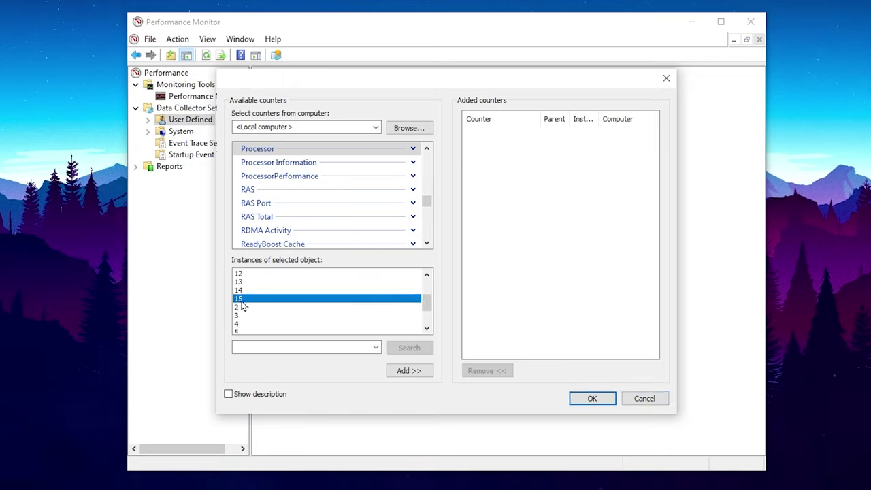
{"action": "left_click", "coordinate": [408, 373]}
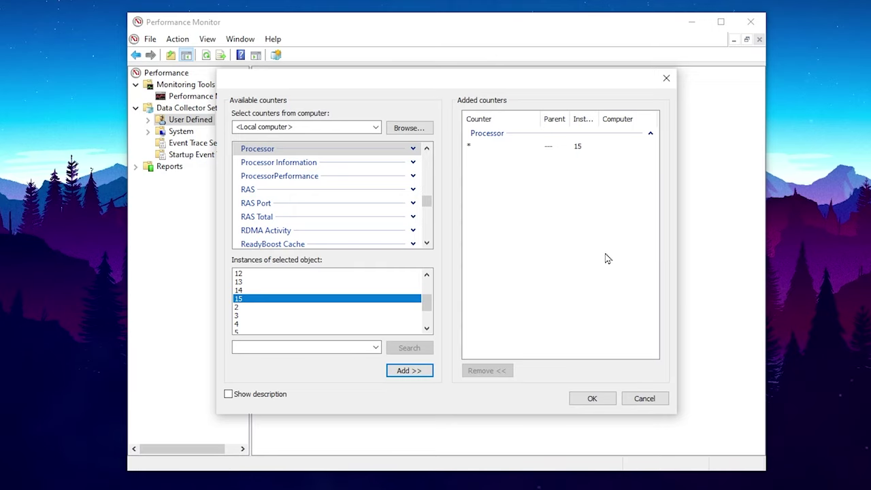
Step: Add the Process object's Thread Count counter for the _Total instance and accept the counter selection
{"action": "scroll", "coordinate": [307, 208], "scroll_direction": "up", "scroll_amount": 1}
{"action": "left_click", "coordinate": [253, 205]}
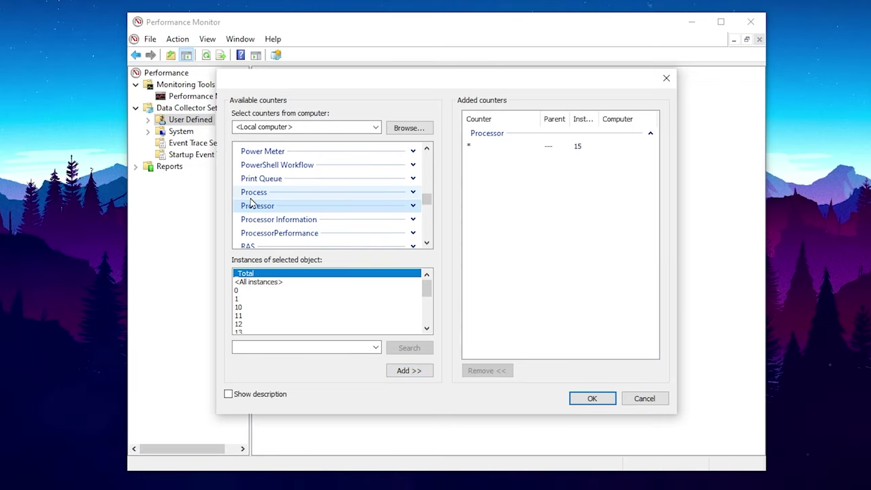
{"action": "left_click", "coordinate": [412, 192]}
{"action": "scroll", "coordinate": [314, 218], "scroll_direction": "down", "scroll_amount": 5}
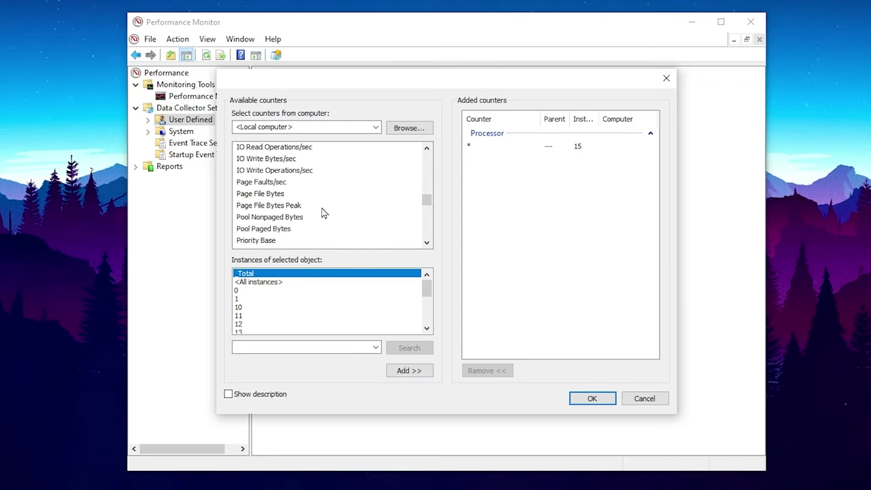
{"action": "scroll", "coordinate": [313, 204], "scroll_direction": "down", "scroll_amount": 5}
{"action": "scroll", "coordinate": [312, 201], "scroll_direction": "up", "scroll_amount": 4}
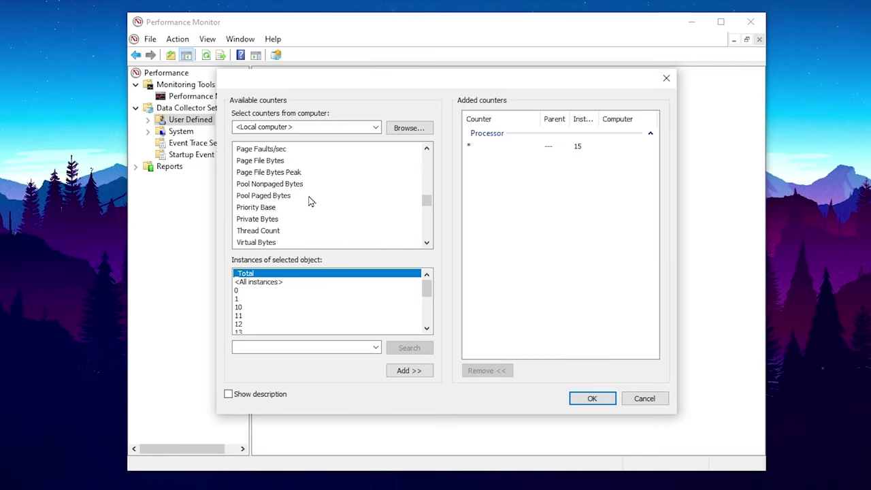
{"action": "scroll", "coordinate": [310, 201], "scroll_direction": "down", "scroll_amount": 1}
{"action": "left_click", "coordinate": [262, 198]}
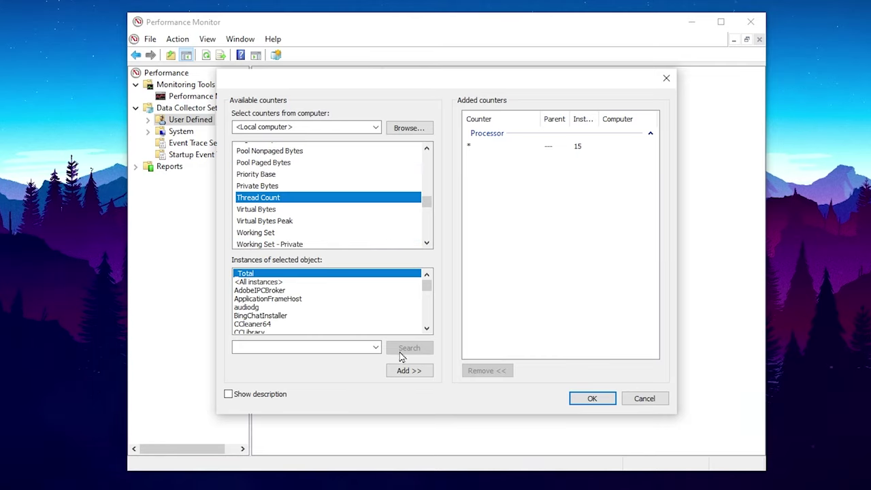
{"action": "left_click", "coordinate": [409, 371]}
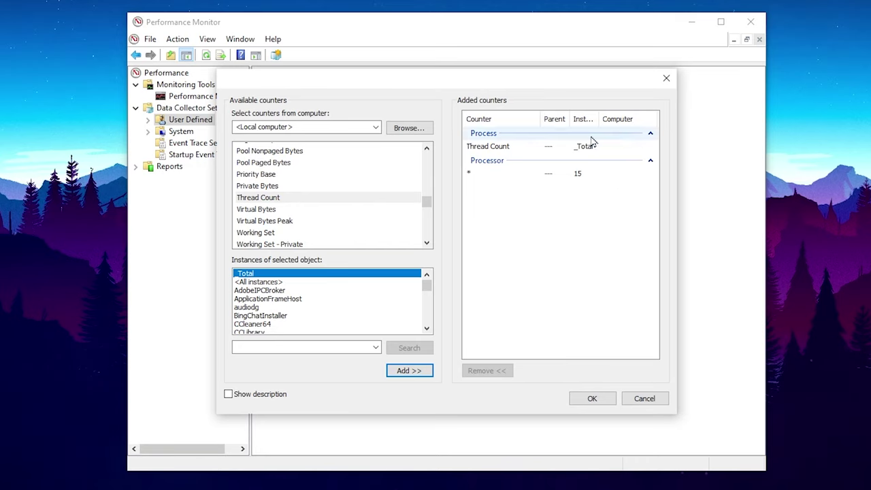
{"action": "left_click", "coordinate": [591, 399]}
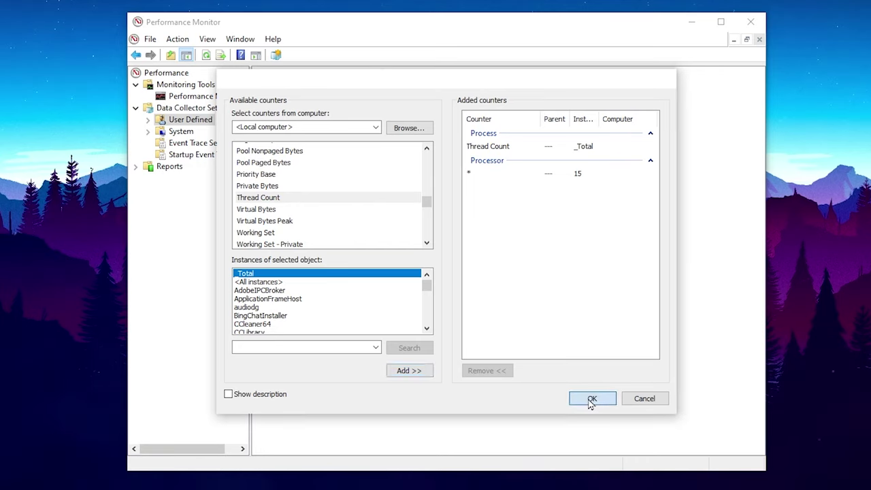
Step: Keep %systemdrive%\PerfLogs\Admin\CPU as the root directory and finish creating the data collector set
{"action": "left_click", "coordinate": [486, 364]}
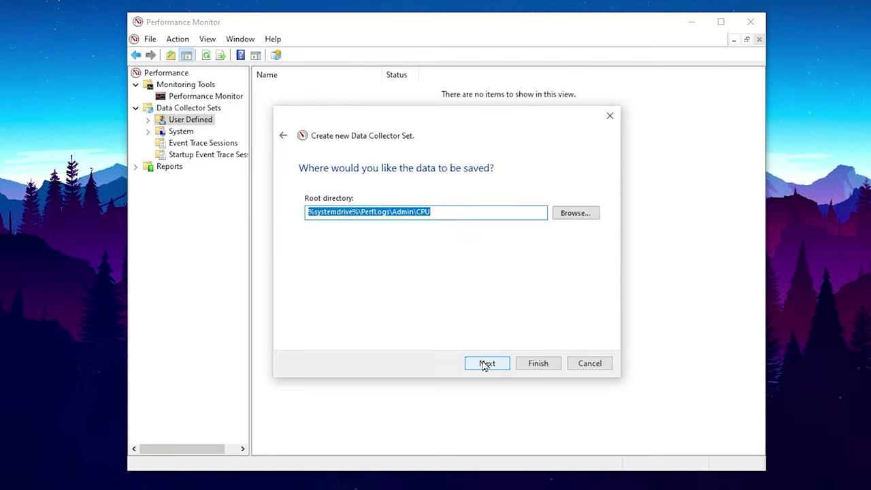
{"action": "left_click", "coordinate": [486, 364]}
{"action": "key", "text": "Return"}
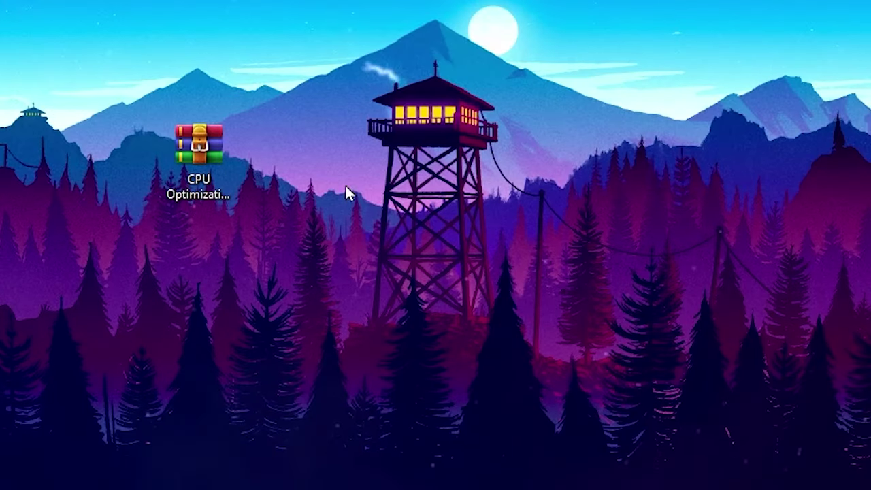
Step: Extract the CPU Optimization Pack 2024 folder from the archive to the desktop and open its 1 - CPU Optimization subfolder
{"action": "mouse_move", "coordinate": [190, 148]}
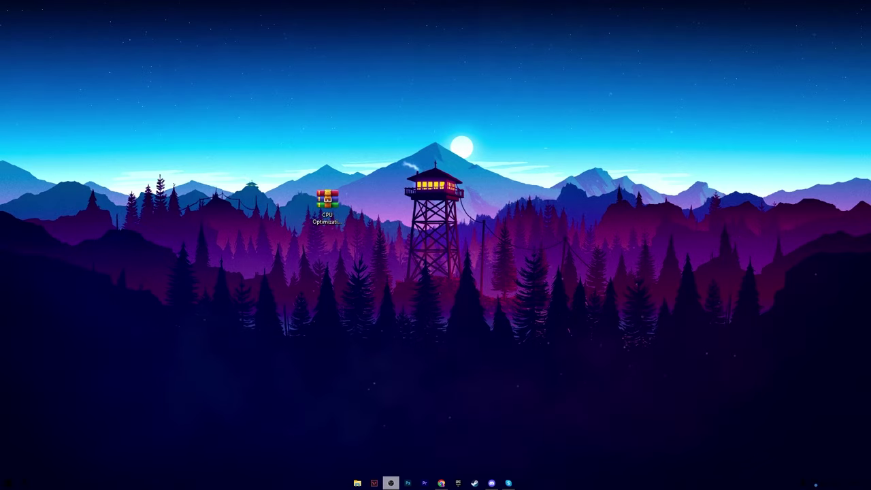
{"action": "left_click_drag", "start_coordinate": [427, 298], "coordinate": [363, 204]}
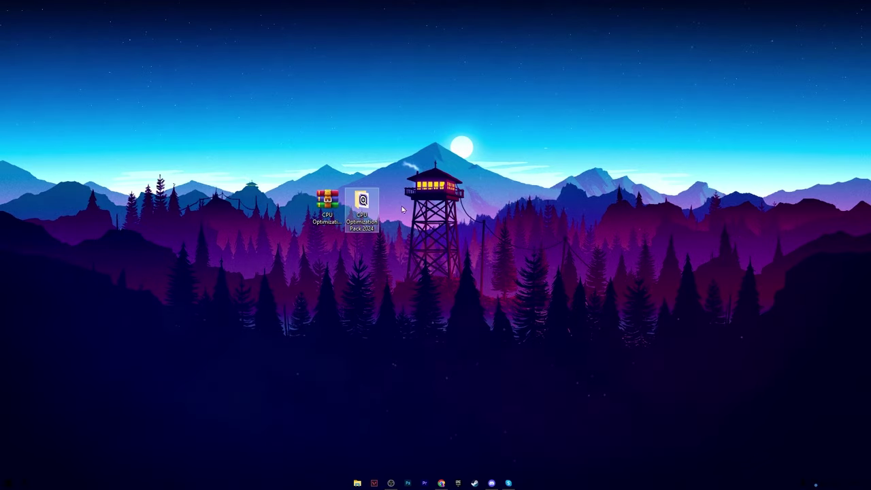
{"action": "double_click", "coordinate": [363, 202]}
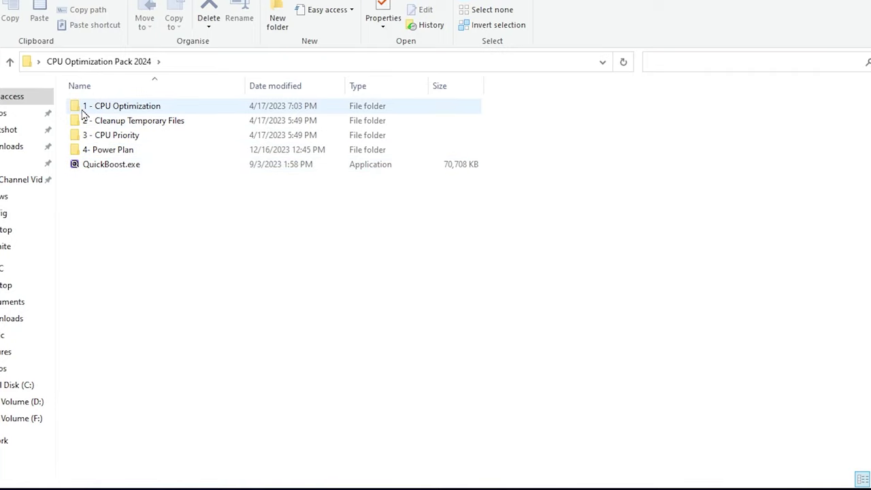
{"action": "double_click", "coordinate": [109, 107]}
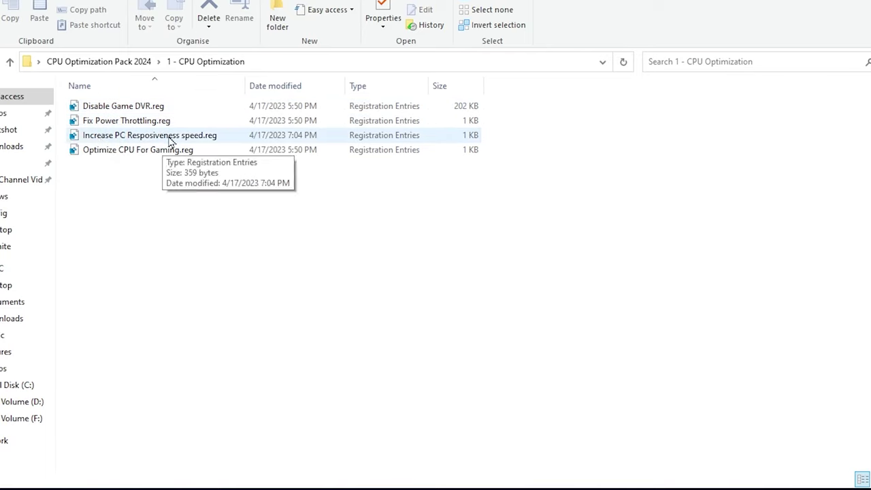
Step: Merge Disable Game DVR.reg into the Windows registry and accept the confirmations
{"action": "double_click", "coordinate": [129, 108]}
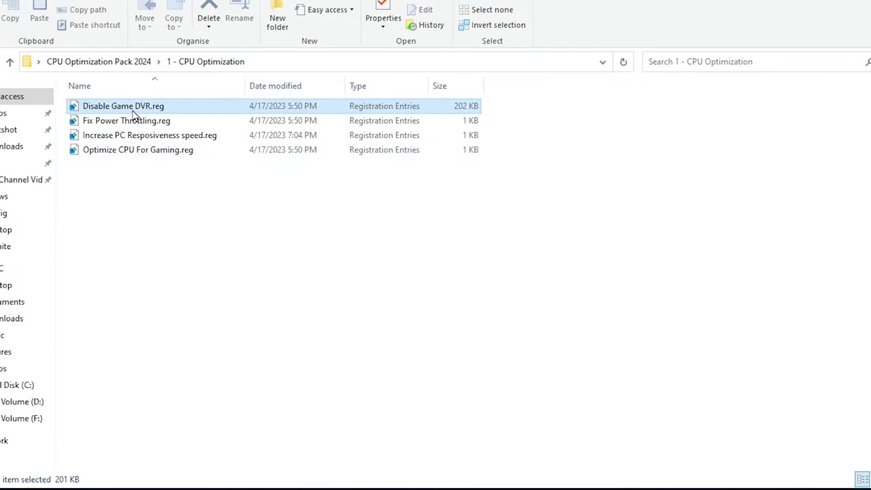
{"action": "left_click", "coordinate": [529, 264]}
{"action": "left_click", "coordinate": [590, 245]}
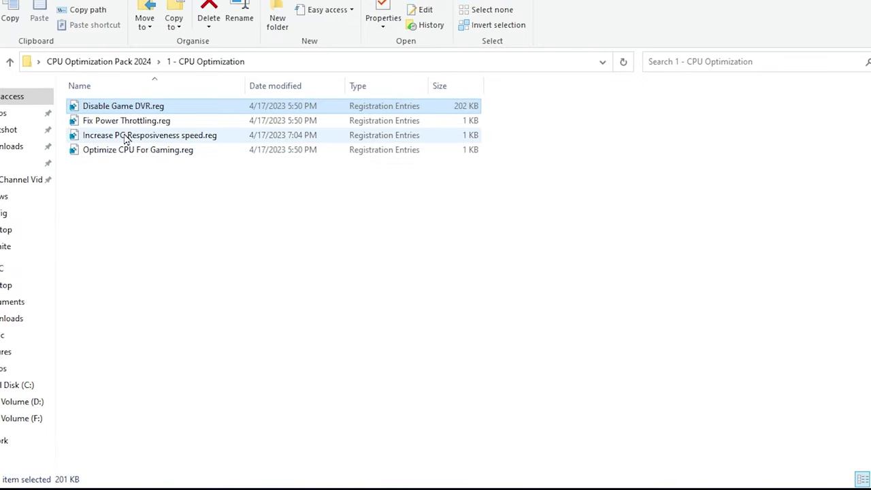